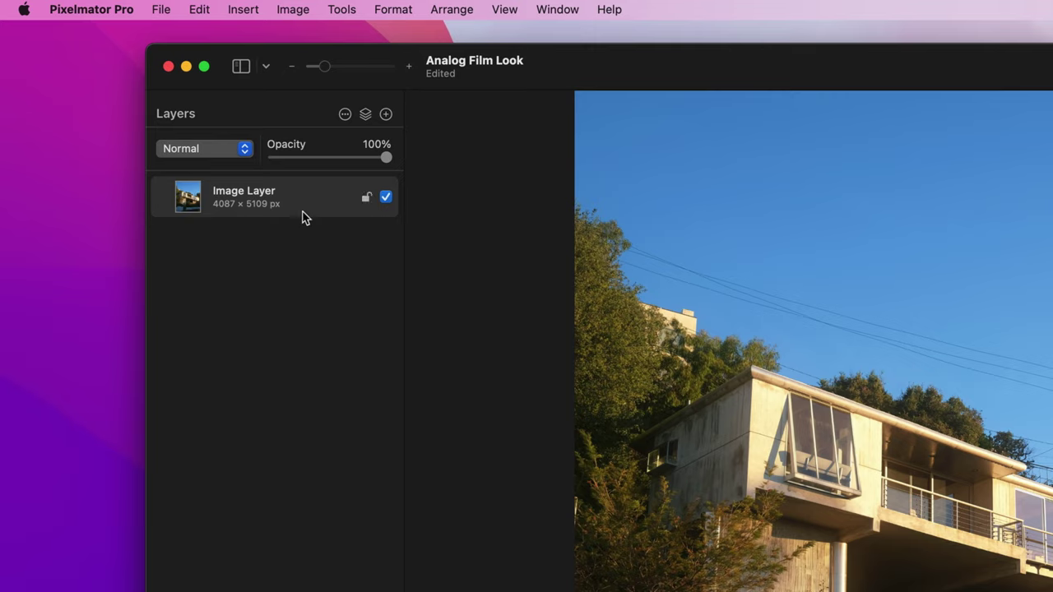
Insert a Color Adjustments layer above the house photo with Temperature 18% and Tint -8%.
{"action": "left_click", "coordinate": [211, 66]}
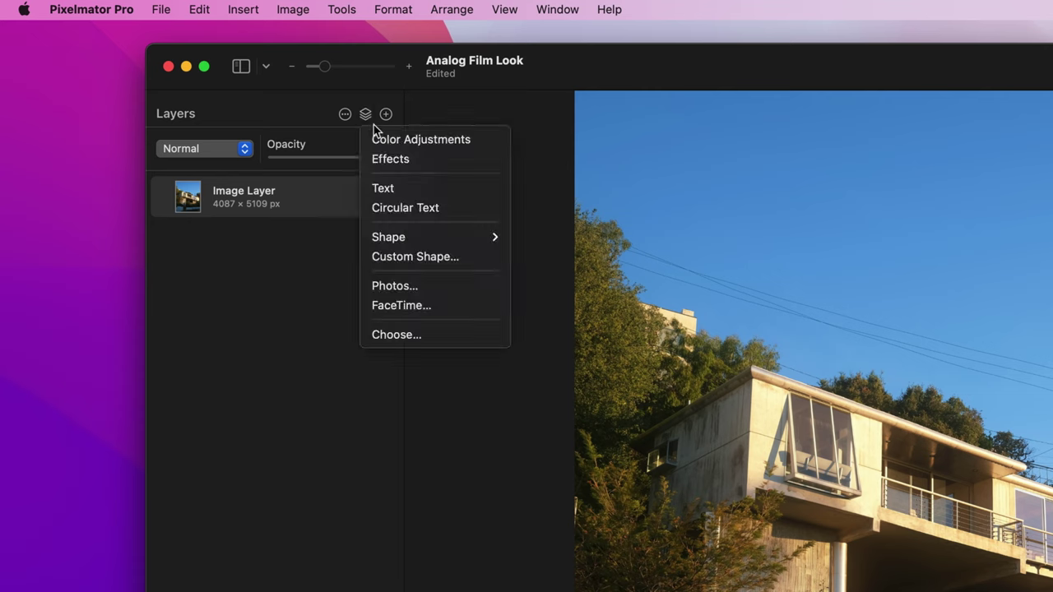
{"action": "left_click", "coordinate": [381, 140]}
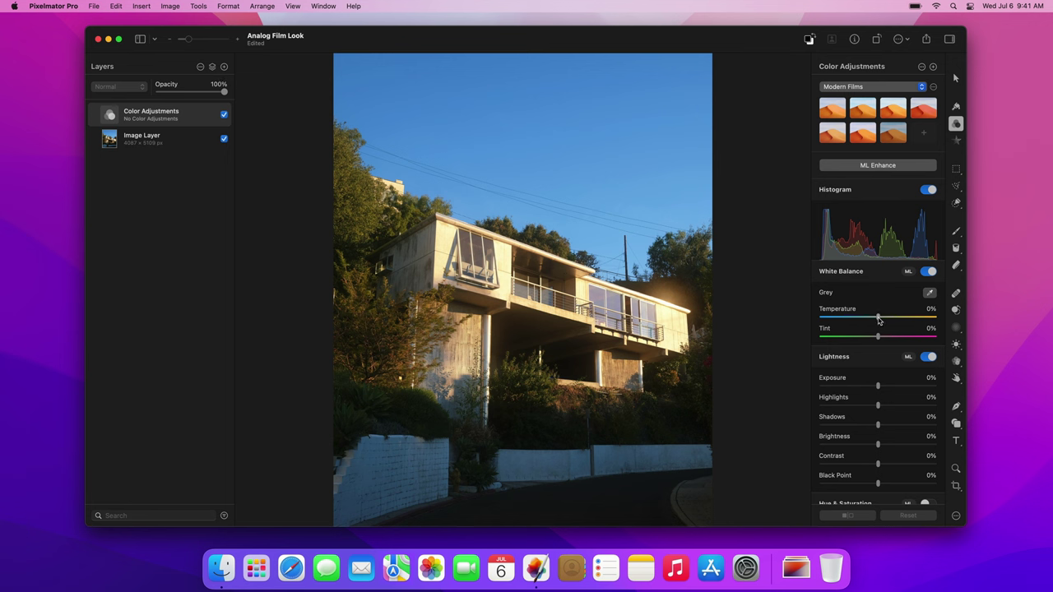
{"action": "left_click_drag", "start_coordinate": [879, 319], "coordinate": [888, 320]}
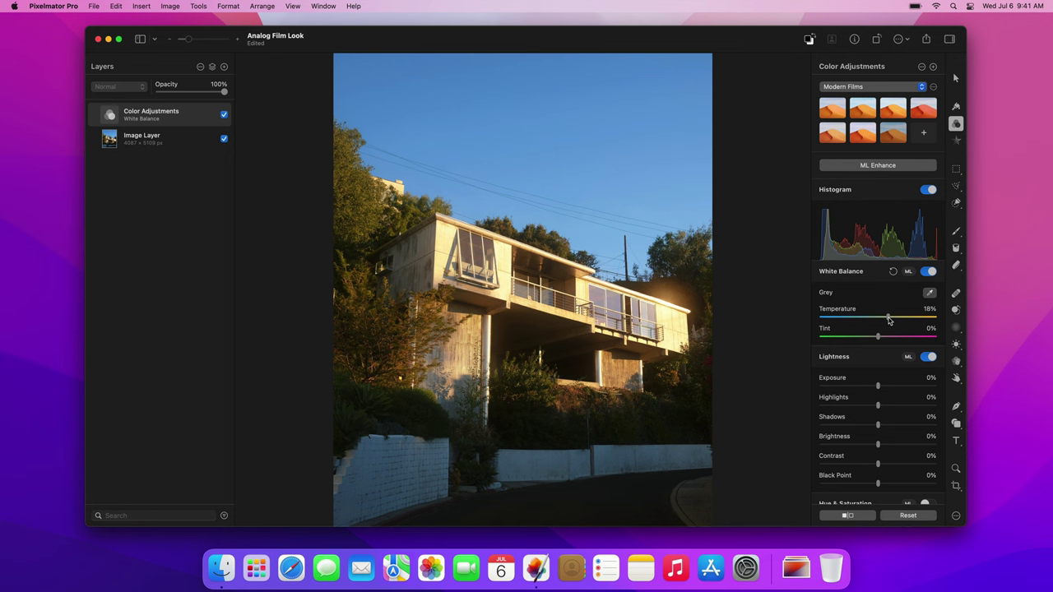
{"action": "left_click_drag", "start_coordinate": [878, 337], "coordinate": [874, 338]}
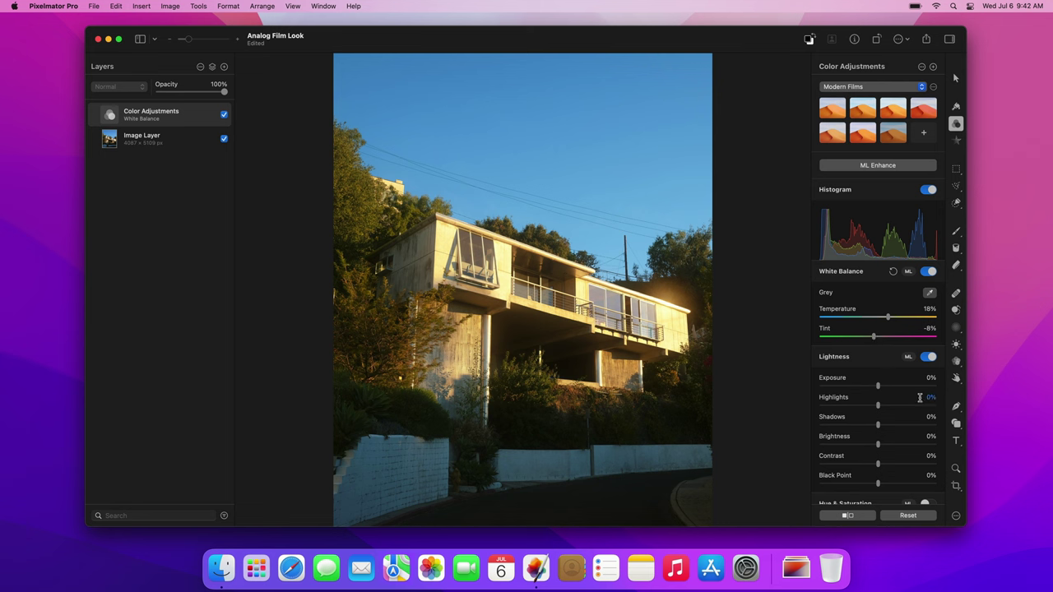
Enter Lightness values: Highlights -50%, Shadows 30%, Exposure 60% and Brightness 20%.
{"action": "left_click", "coordinate": [930, 398]}
{"action": "type", "text": "-50"}
{"action": "key", "text": "Return"}
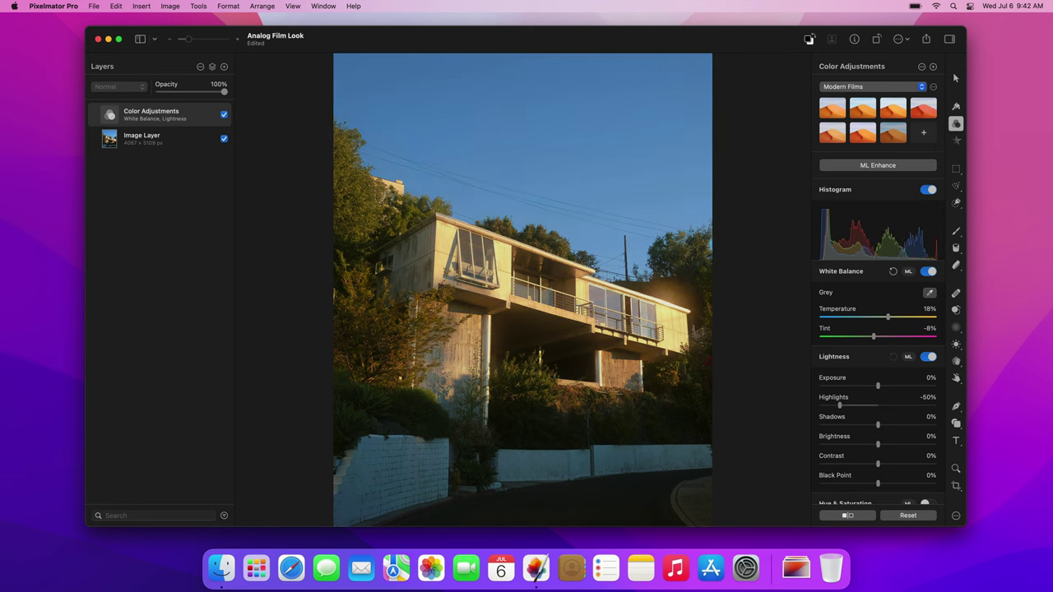
{"action": "left_click", "coordinate": [930, 417]}
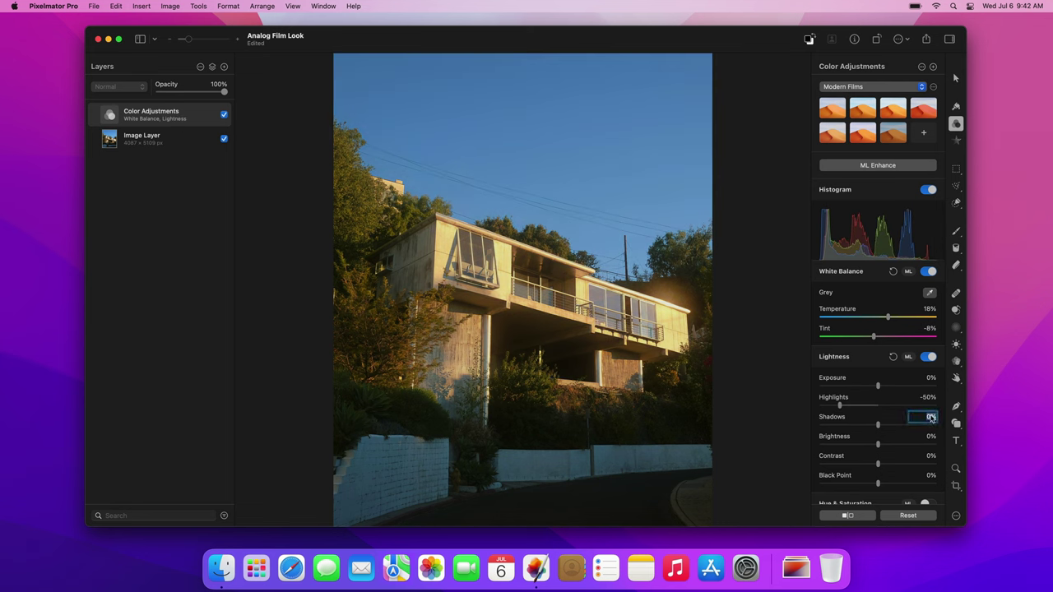
{"action": "type", "text": "30"}
{"action": "key", "text": "Return"}
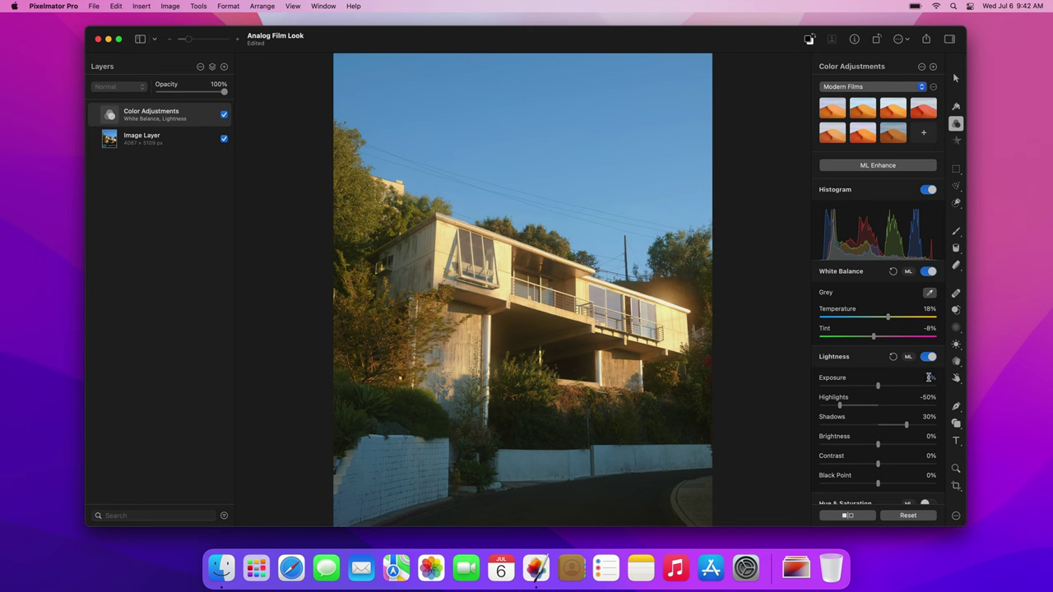
{"action": "left_click", "coordinate": [930, 378]}
{"action": "type", "text": "60"}
{"action": "key", "text": "Return"}
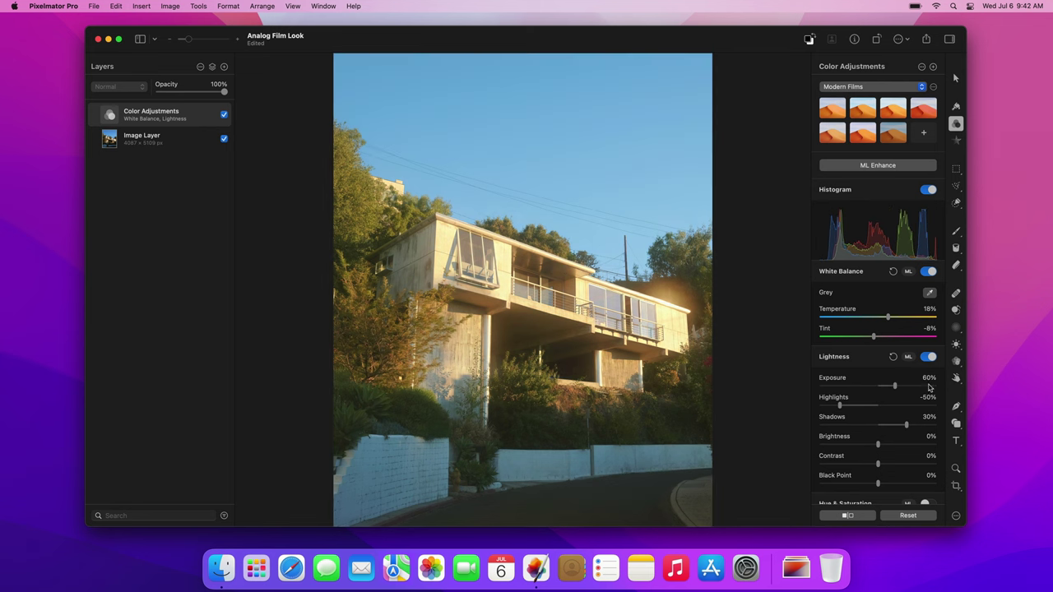
{"action": "type", "text": "20"}
{"action": "key", "text": "Return"}
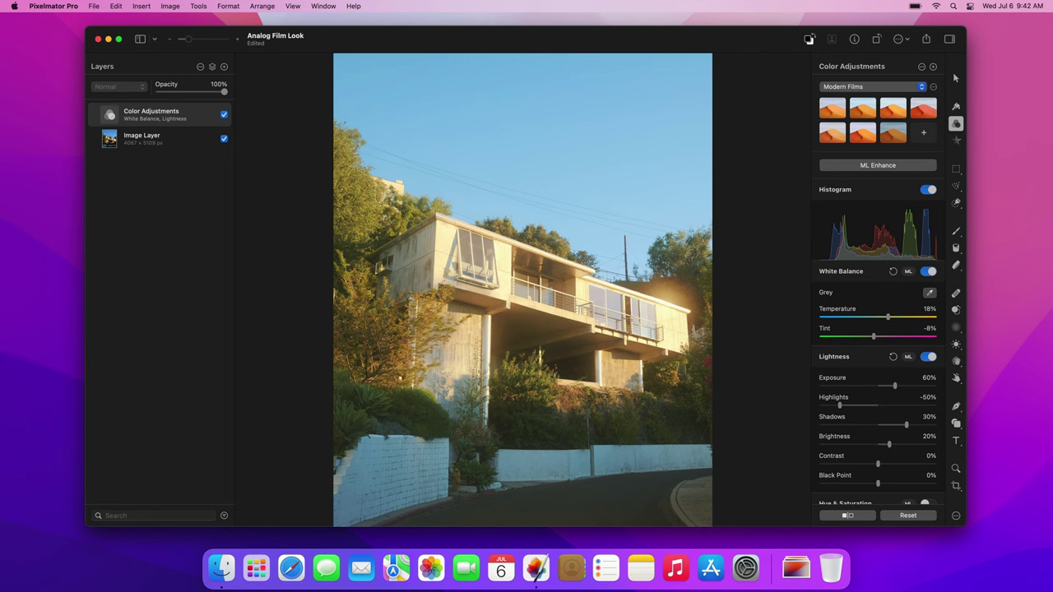
Shape the RGB curve into a soft S, lifting the black point and lowering the white point to 239.
{"action": "scroll", "coordinate": [878, 345], "scroll_direction": "down", "scroll_amount": 10}
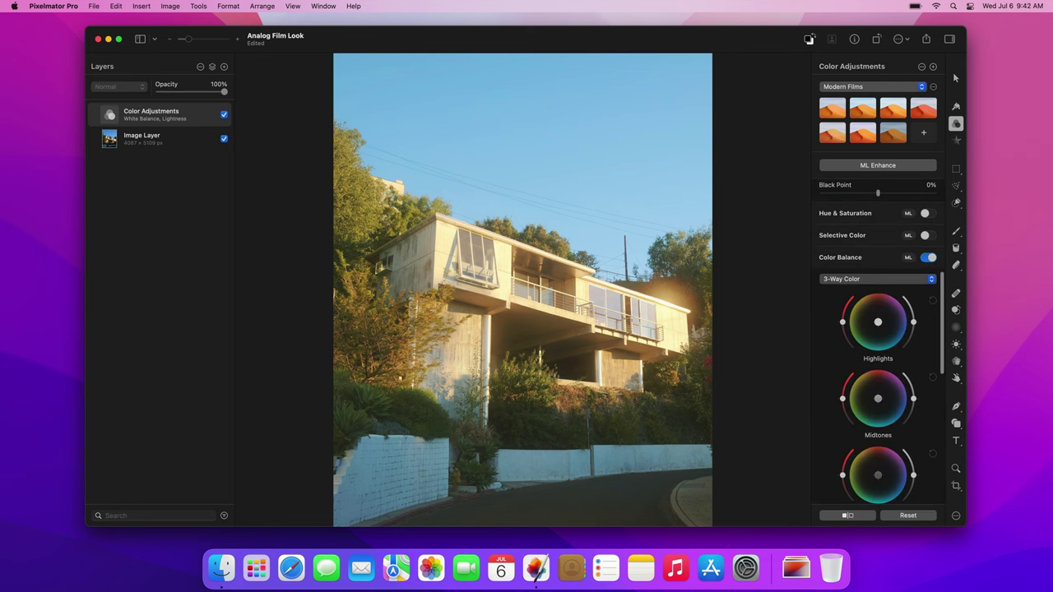
{"action": "scroll", "coordinate": [878, 341], "scroll_direction": "down", "scroll_amount": 5}
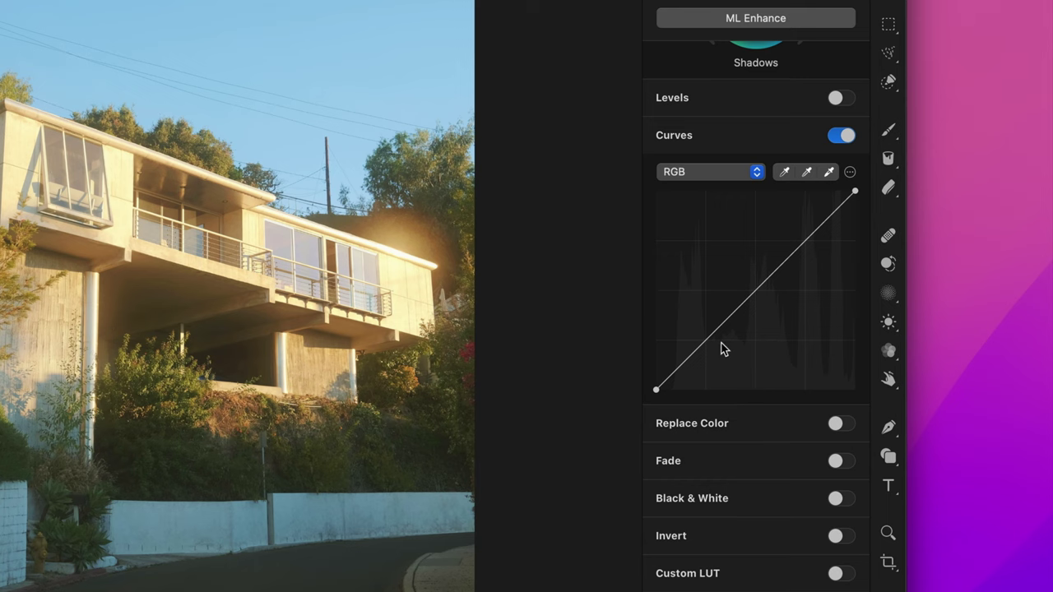
{"action": "left_click", "coordinate": [717, 330]}
{"action": "left_click", "coordinate": [812, 235]}
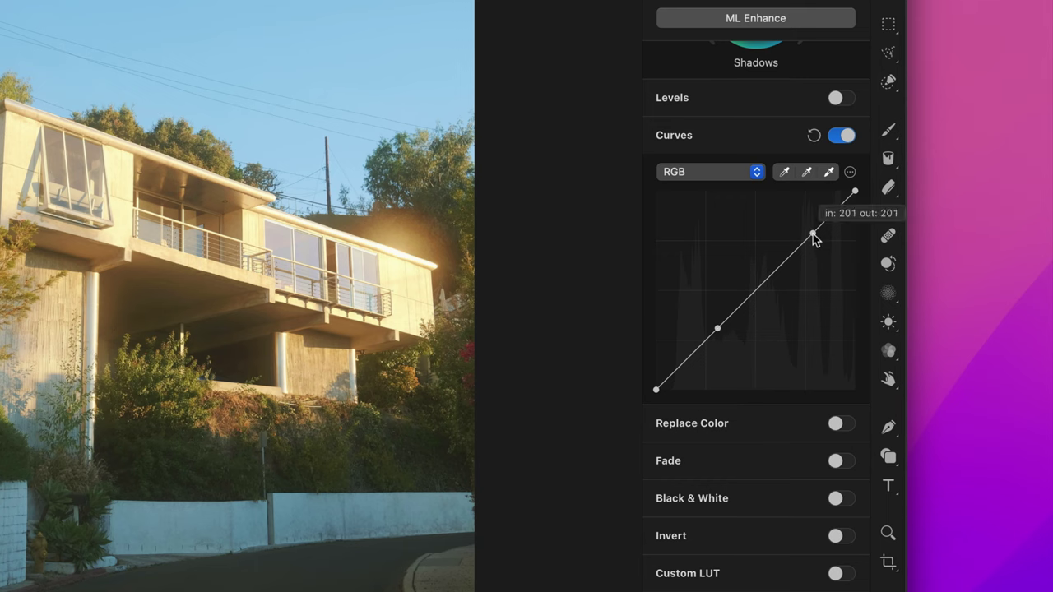
{"action": "left_click_drag", "start_coordinate": [813, 235], "coordinate": [814, 262]}
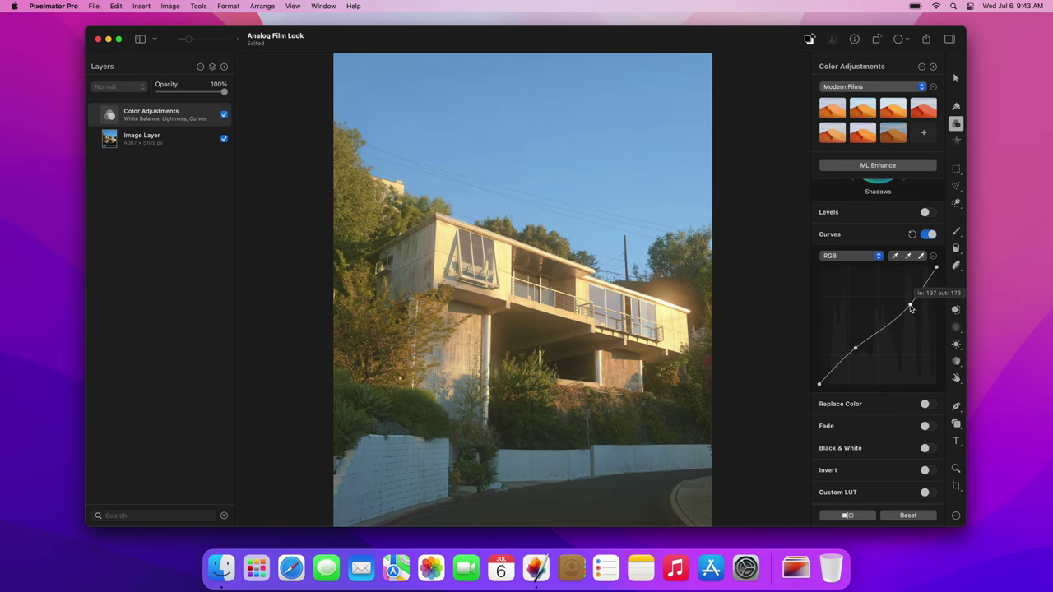
{"action": "left_click_drag", "start_coordinate": [910, 307], "coordinate": [911, 309]}
{"action": "left_click_drag", "start_coordinate": [856, 349], "coordinate": [853, 364]}
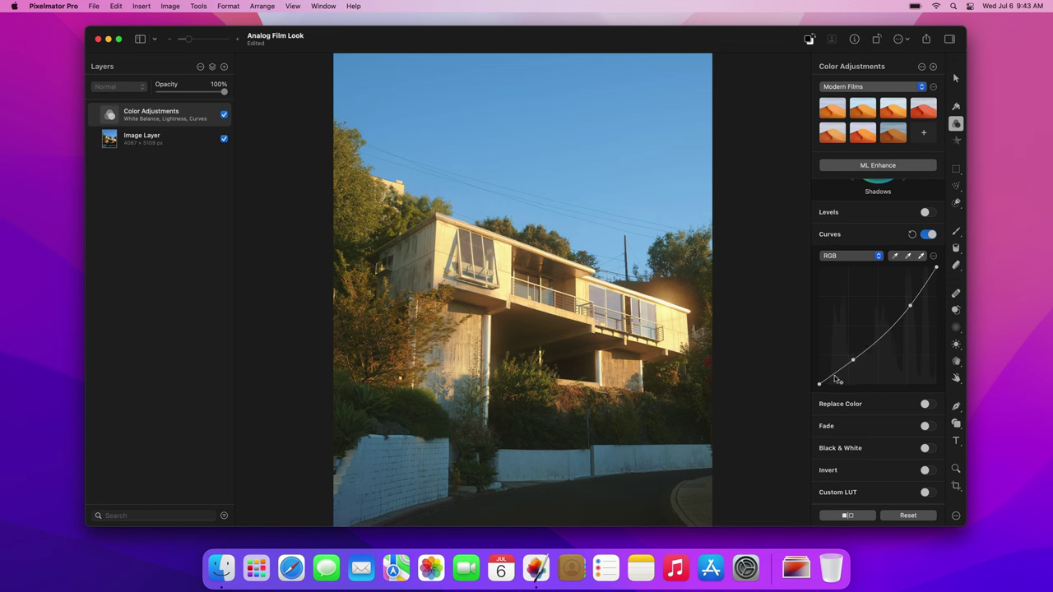
{"action": "left_click_drag", "start_coordinate": [820, 385], "coordinate": [819, 380]}
{"action": "left_click_drag", "start_coordinate": [936, 268], "coordinate": [938, 276]}
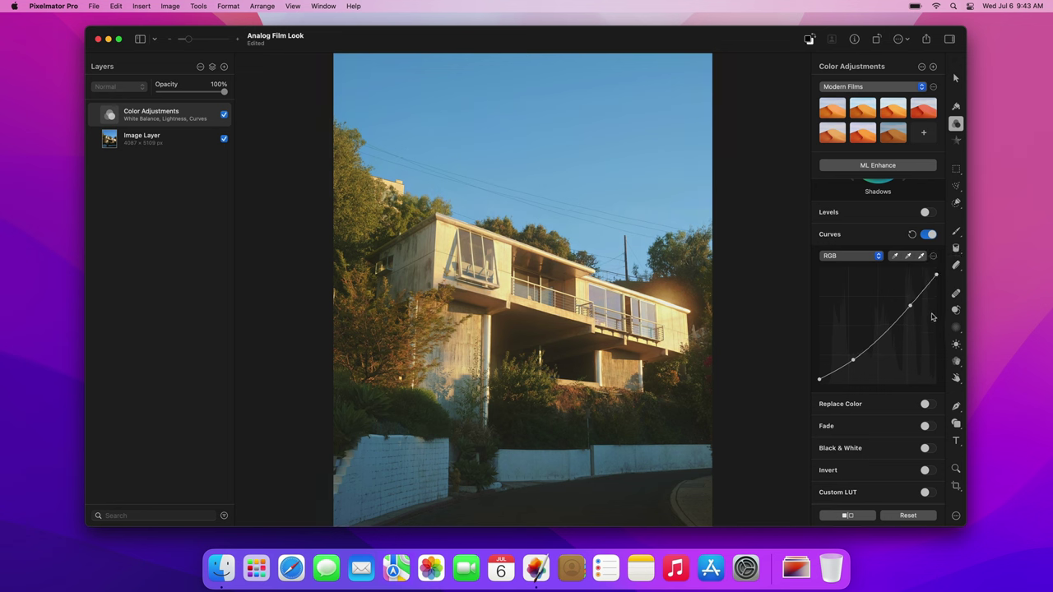
Switch on Fade and set Blacks to 150% and Whites to 20%.
{"action": "left_click", "coordinate": [926, 427]}
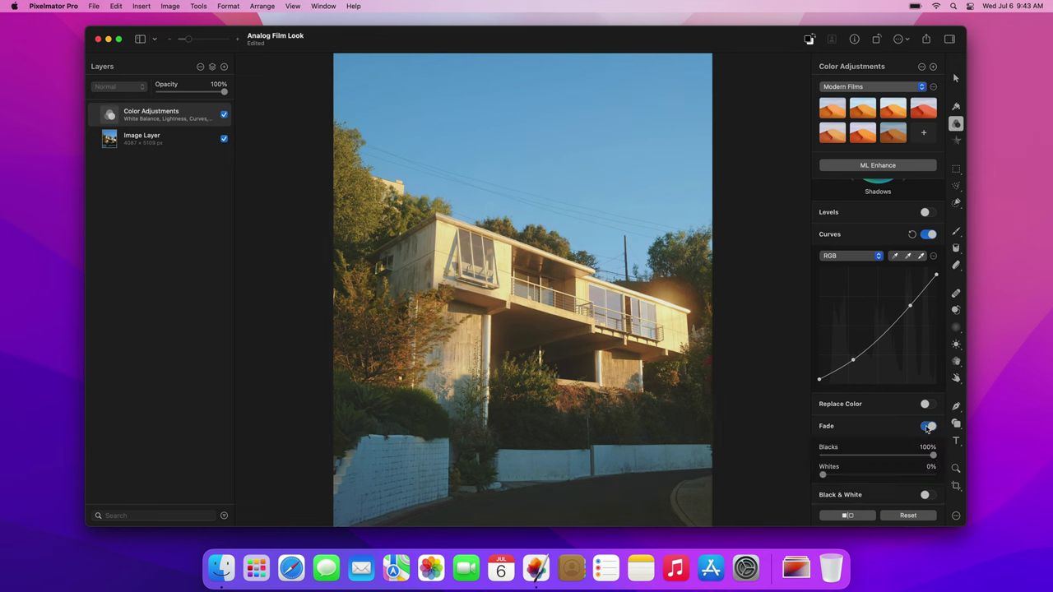
{"action": "left_click", "coordinate": [928, 447]}
{"action": "type", "text": "150"}
{"action": "key", "text": "Return"}
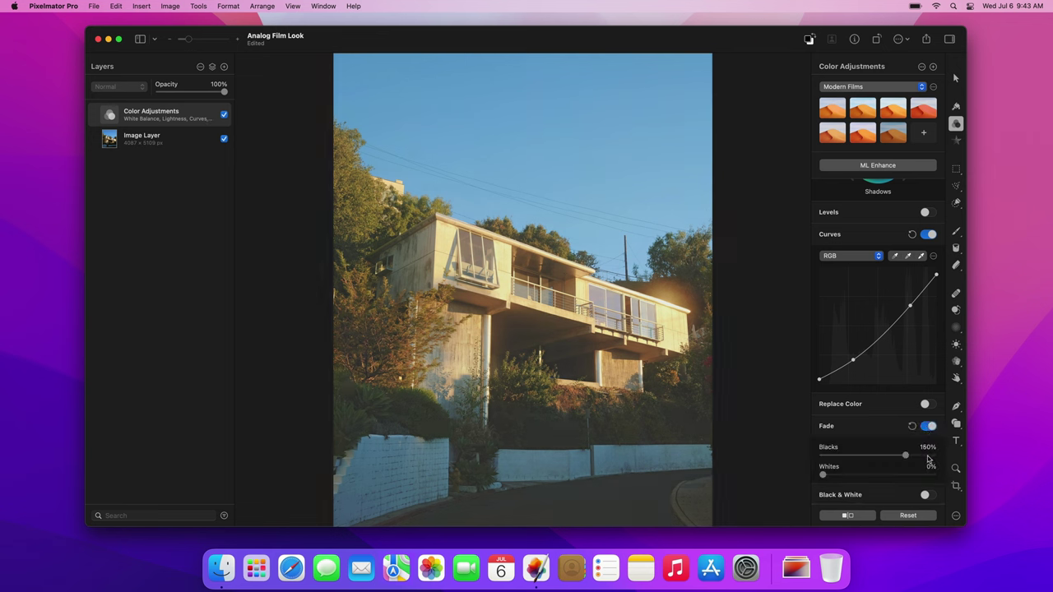
{"action": "left_click", "coordinate": [930, 466]}
{"action": "type", "text": "20"}
{"action": "key", "text": "Return"}
{"action": "scroll", "coordinate": [879, 421], "scroll_direction": "up", "scroll_amount": 10}
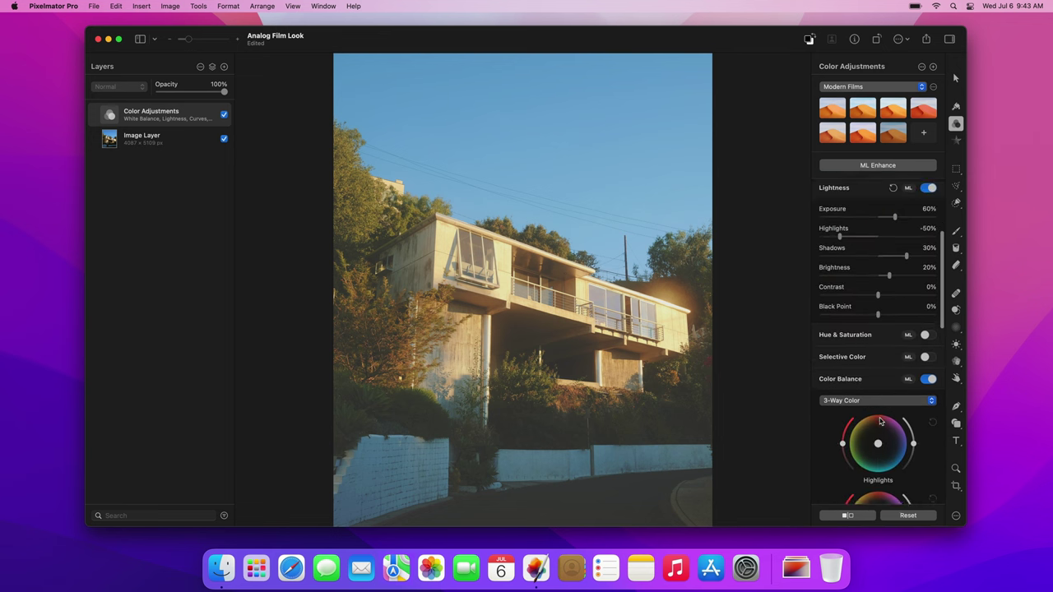
Enable Selective Color and adjust the reds: slightly lower saturation and shift hue to 8%.
{"action": "scroll", "coordinate": [879, 421], "scroll_direction": "up", "scroll_amount": 2}
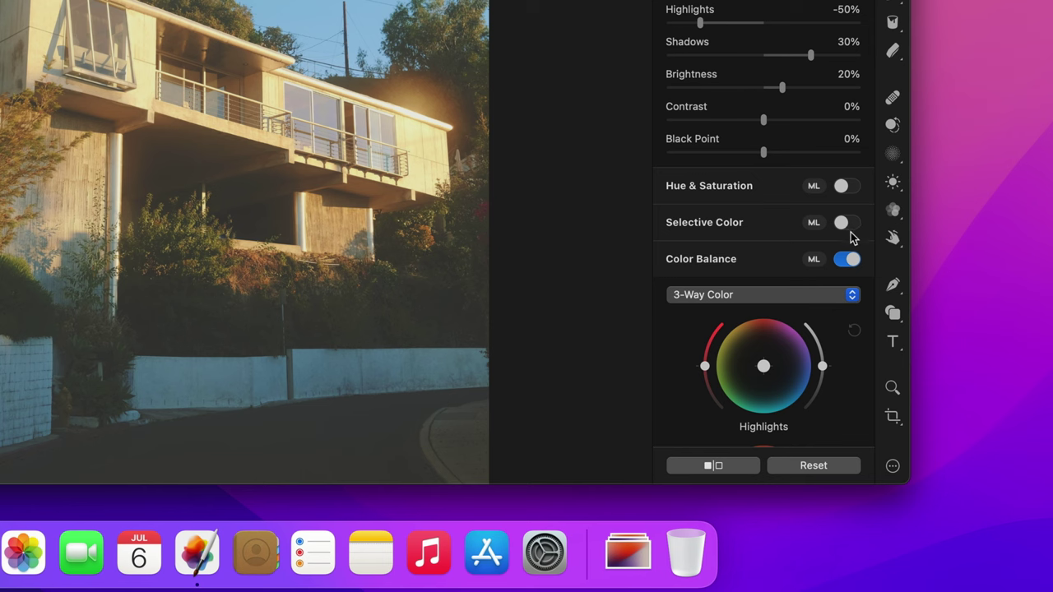
{"action": "left_click", "coordinate": [926, 371]}
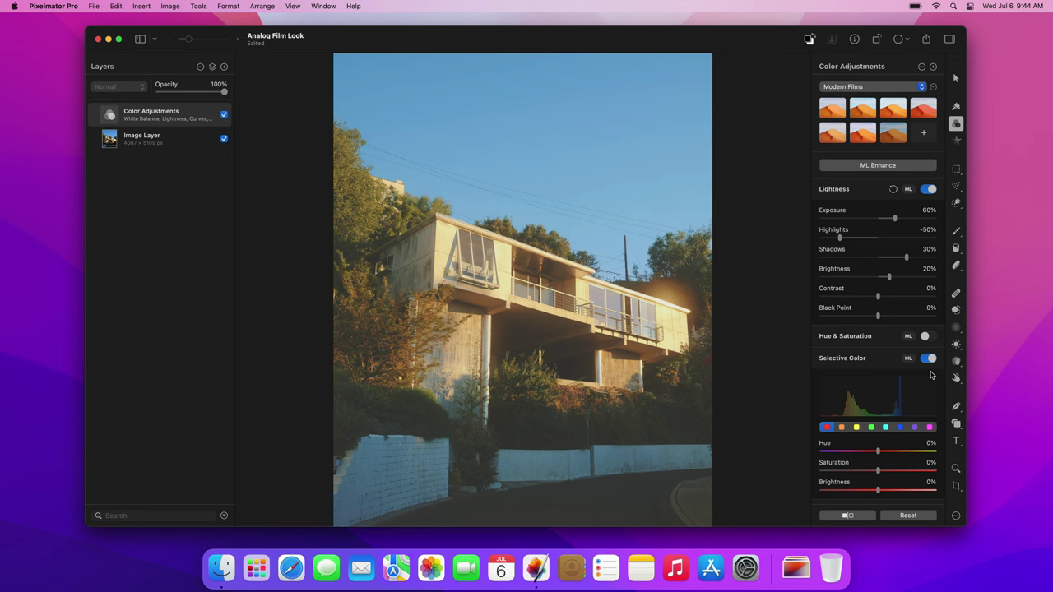
{"action": "left_click_drag", "start_coordinate": [878, 472], "coordinate": [871, 492]}
{"action": "left_click_drag", "start_coordinate": [877, 453], "coordinate": [900, 457]}
{"action": "left_click", "coordinate": [842, 427]}
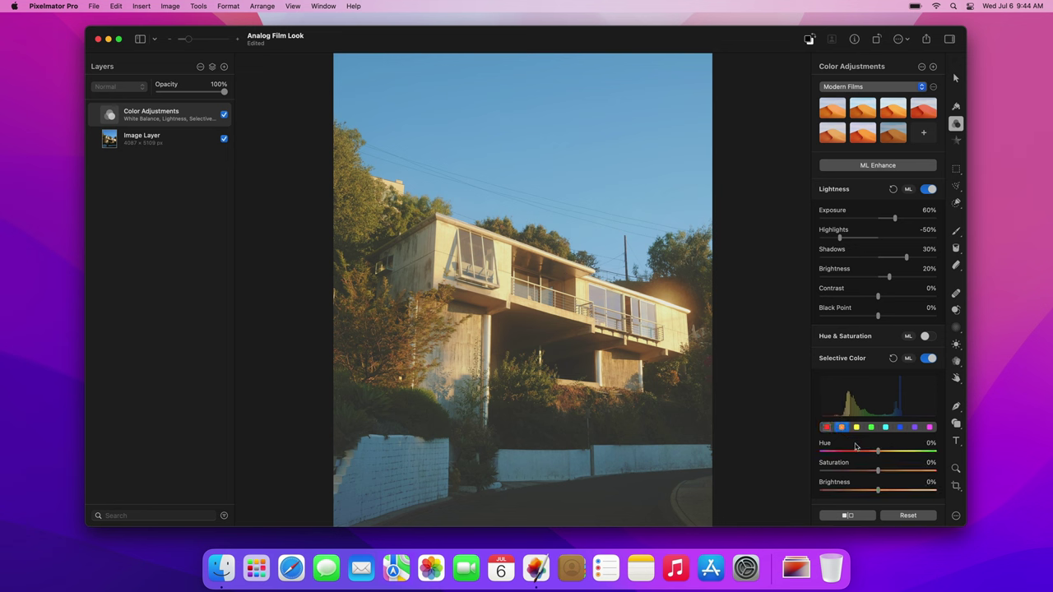
Shift orange hue to -7% and yellow hue to -9%, and set greens to 27% saturation, 2% hue.
{"action": "left_click_drag", "start_coordinate": [878, 455], "coordinate": [864, 454]}
{"action": "left_click", "coordinate": [857, 427]}
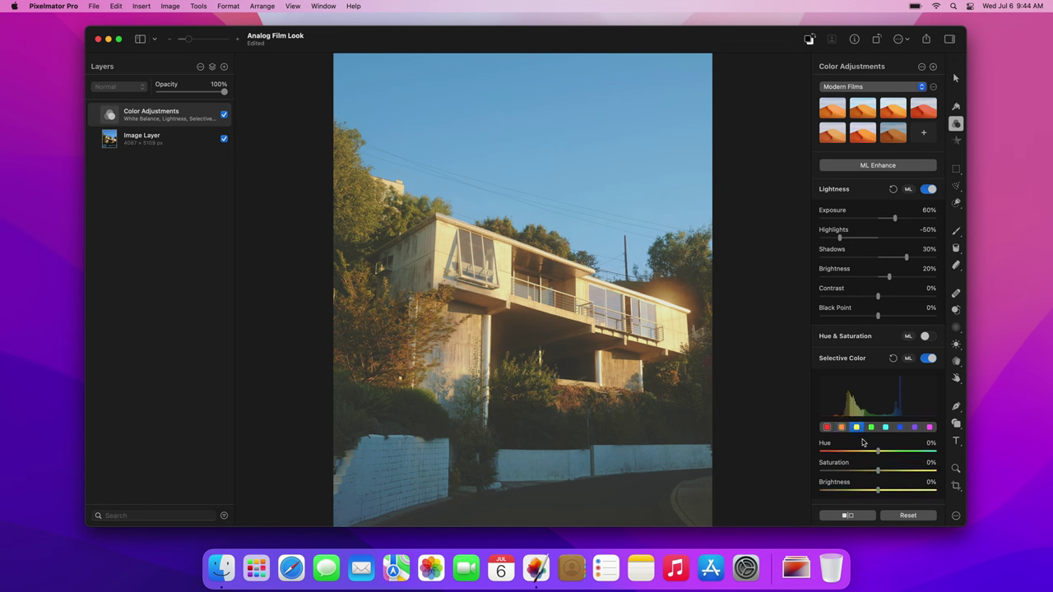
{"action": "left_click_drag", "start_coordinate": [877, 455], "coordinate": [864, 453]}
{"action": "left_click", "coordinate": [872, 428]}
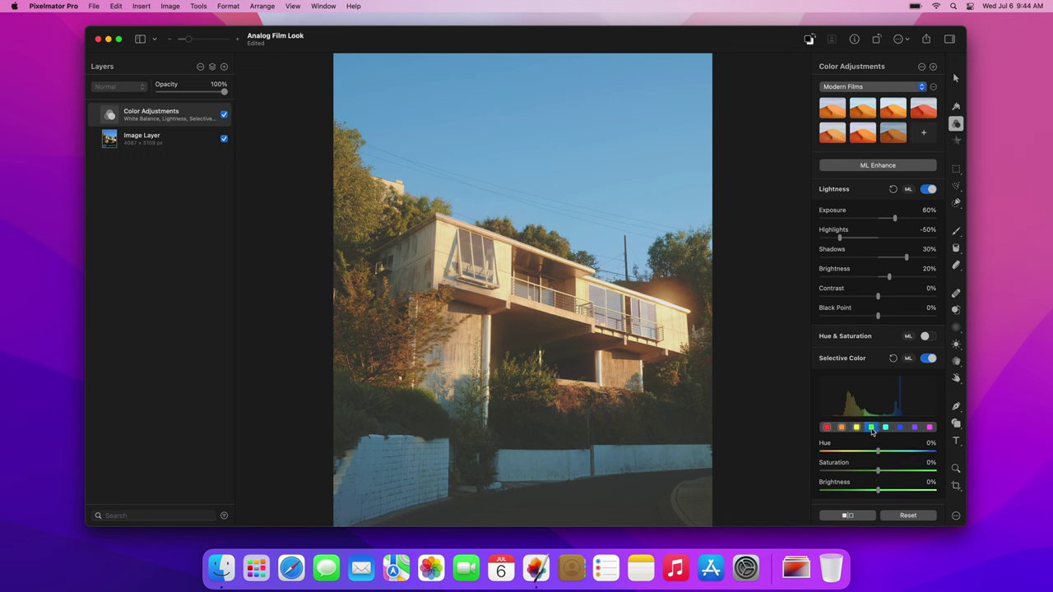
{"action": "mouse_move", "coordinate": [878, 473]}
{"action": "left_mouse_down"}
{"action": "mouse_move", "coordinate": [900, 474]}
{"action": "mouse_move", "coordinate": [882, 492]}
{"action": "left_mouse_up"}
{"action": "left_click_drag", "start_coordinate": [878, 451], "coordinate": [906, 457]}
Set cyans to 22% saturation, -33% brightness, 7% hue, and blues to Hue -11%, Saturation 15%, Brightness -33%.
{"action": "left_click", "coordinate": [886, 427]}
{"action": "left_click_drag", "start_coordinate": [878, 473], "coordinate": [891, 474]}
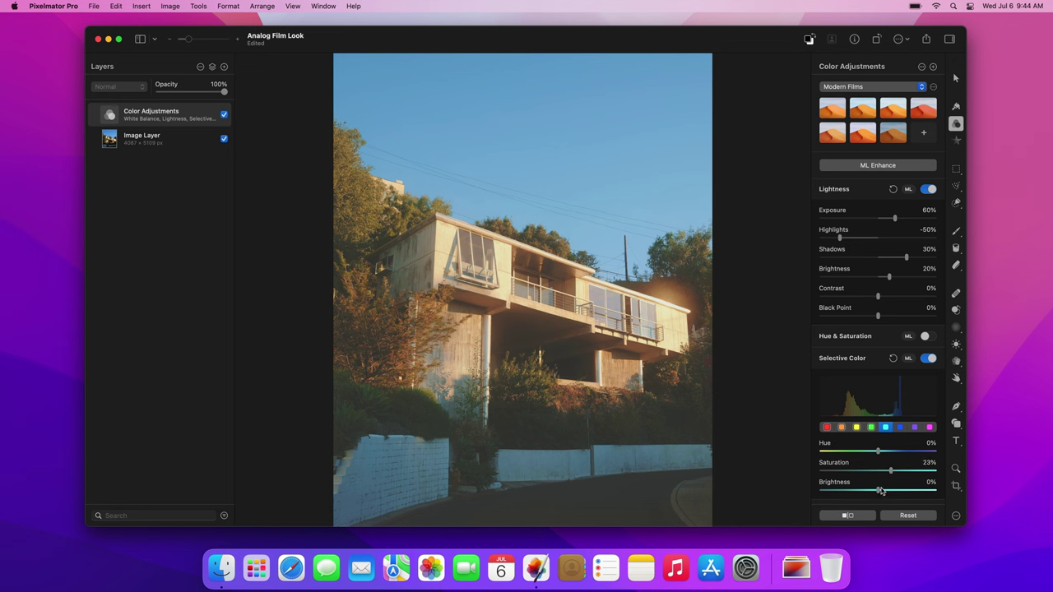
{"action": "left_click_drag", "start_coordinate": [881, 491], "coordinate": [860, 491]}
{"action": "left_click_drag", "start_coordinate": [879, 453], "coordinate": [905, 455]}
{"action": "left_click", "coordinate": [900, 427]}
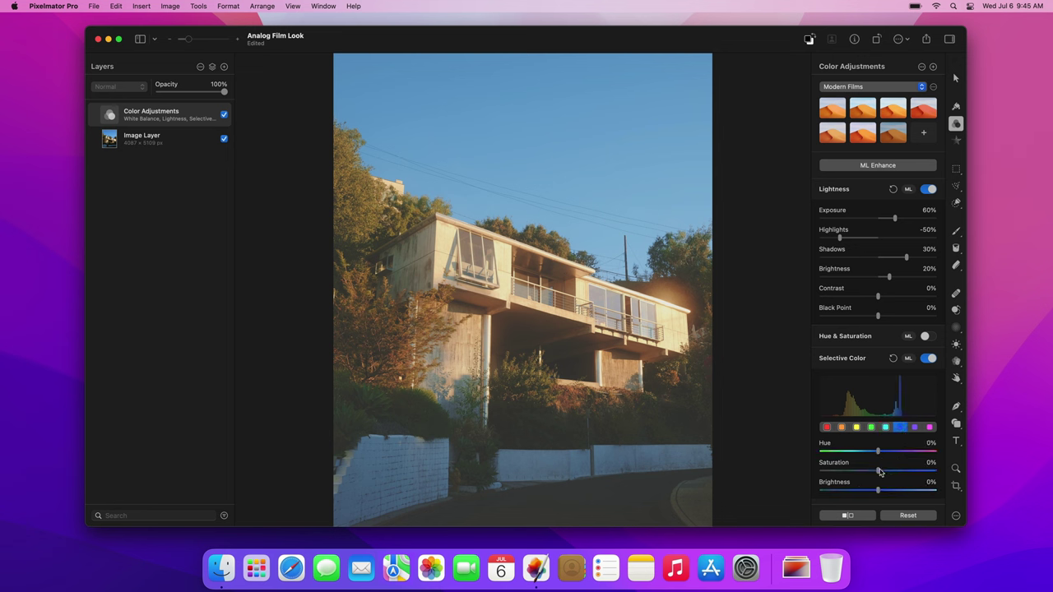
{"action": "left_click_drag", "start_coordinate": [878, 471], "coordinate": [861, 492]}
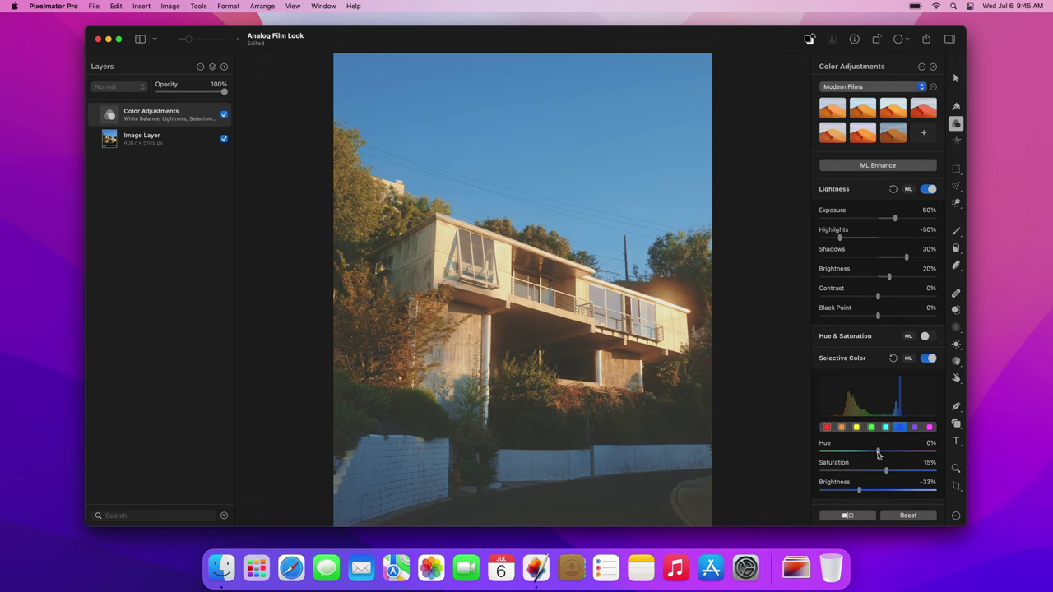
{"action": "left_click_drag", "start_coordinate": [878, 452], "coordinate": [862, 454]}
{"action": "scroll", "coordinate": [862, 454], "scroll_direction": "down", "scroll_amount": 8}
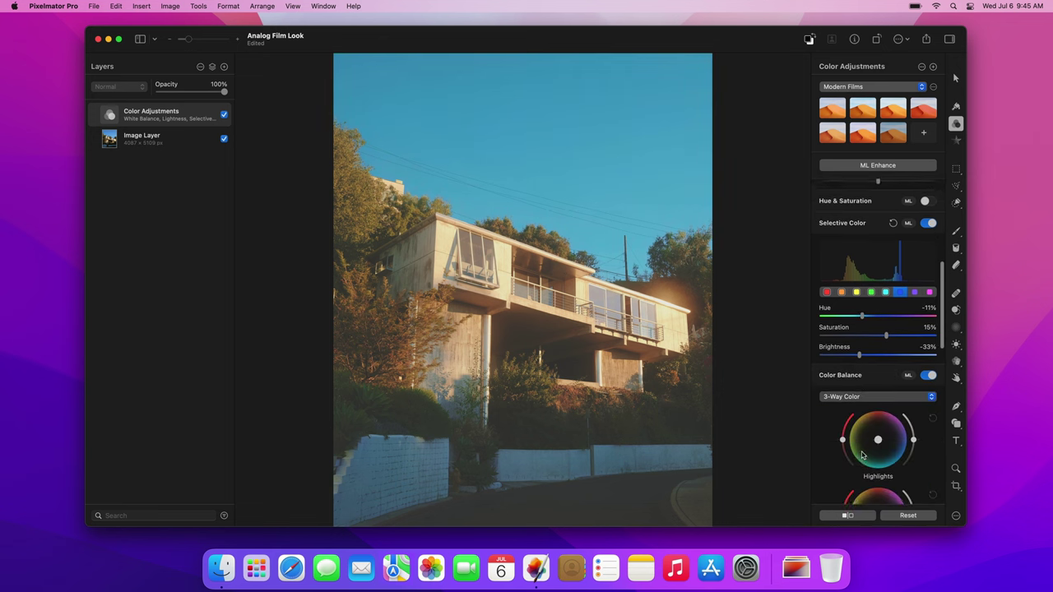
In 3-Way Color Balance, push highlights toward magenta, midtones toward orange and shadows toward blue.
{"action": "scroll", "coordinate": [862, 455], "scroll_direction": "down", "scroll_amount": 2}
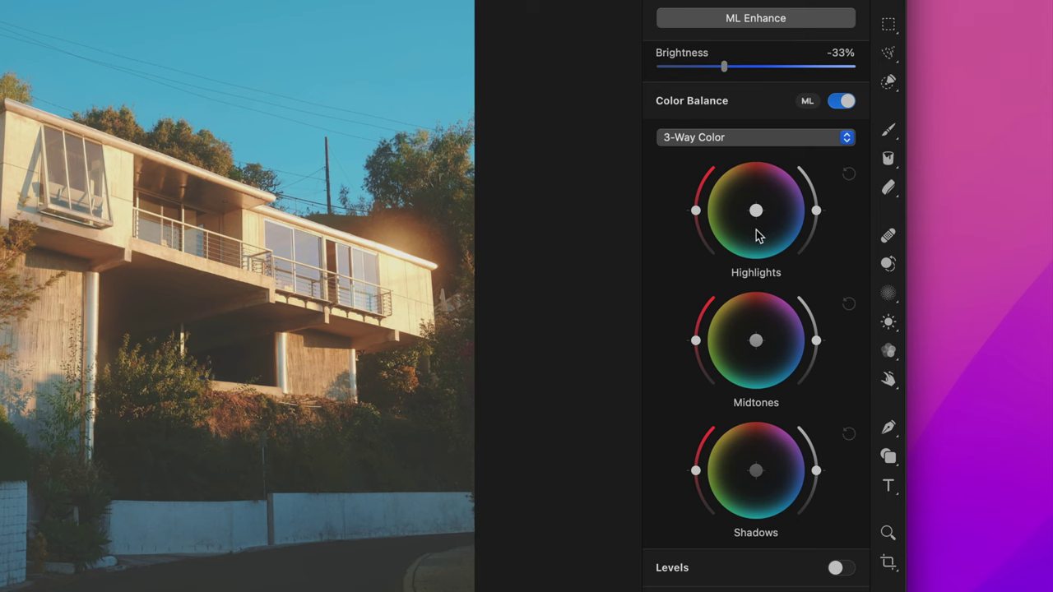
{"action": "left_click_drag", "start_coordinate": [758, 214], "coordinate": [816, 162]}
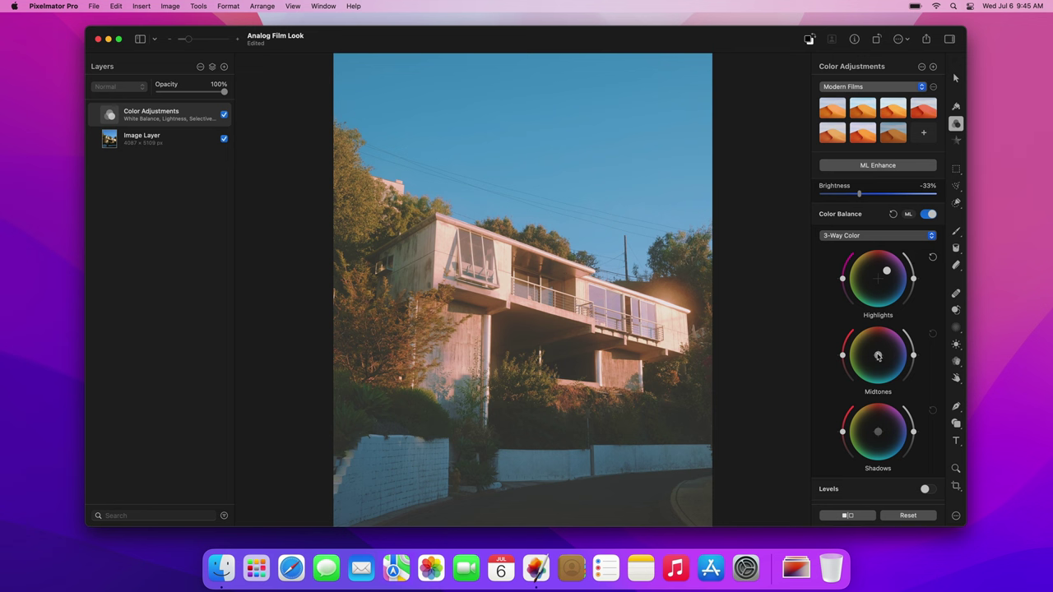
{"action": "left_click_drag", "start_coordinate": [878, 356], "coordinate": [851, 338]}
{"action": "left_click_drag", "start_coordinate": [878, 436], "coordinate": [920, 472]}
Enable Grain with Size 12% and Intensity 15%.
{"action": "scroll", "coordinate": [920, 471], "scroll_direction": "down", "scroll_amount": 15}
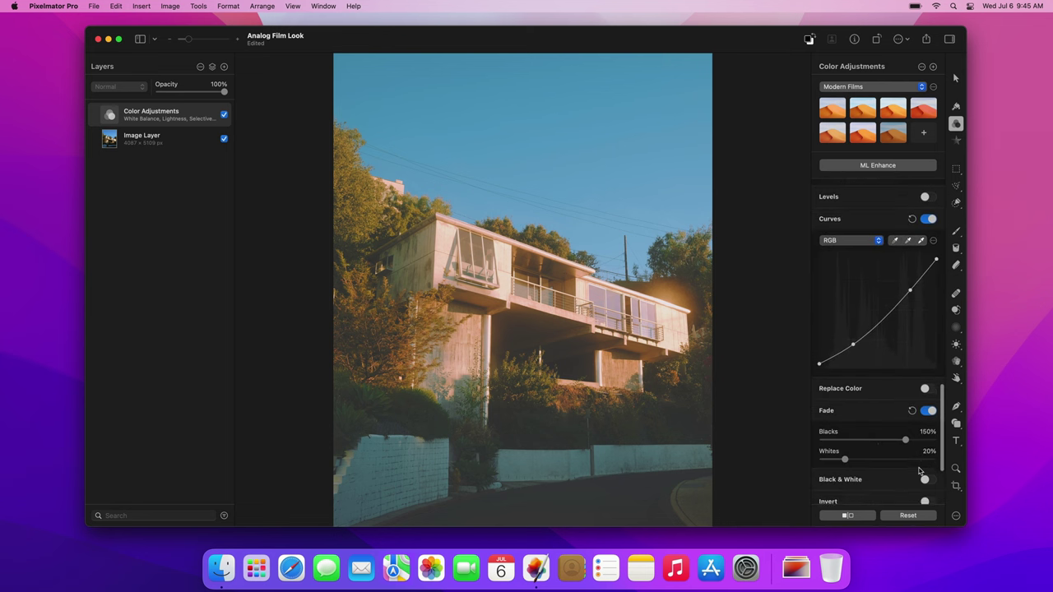
{"action": "scroll", "coordinate": [919, 471], "scroll_direction": "down", "scroll_amount": 2}
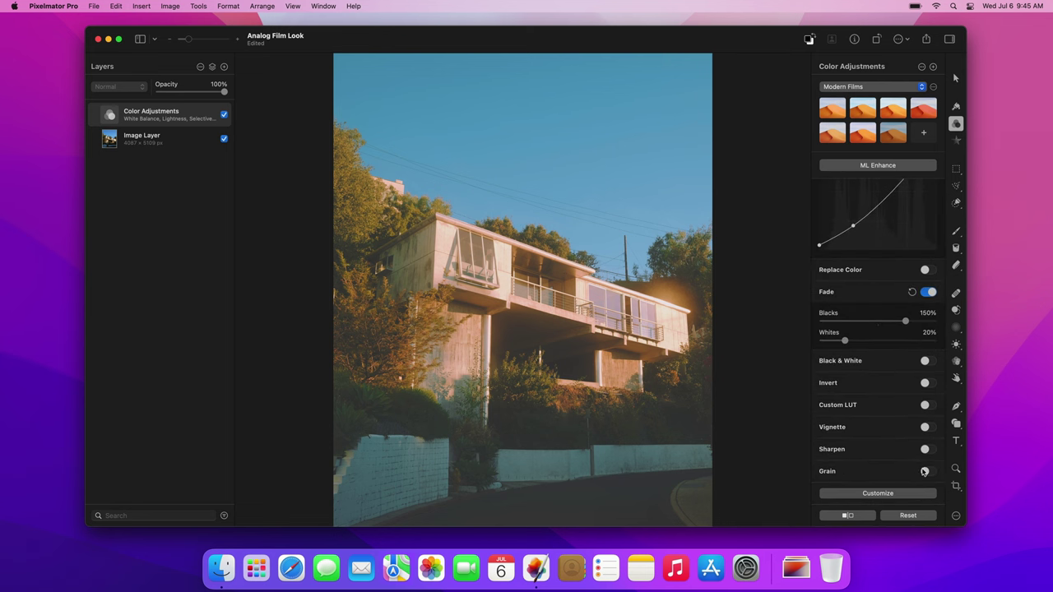
{"action": "left_click", "coordinate": [930, 472]}
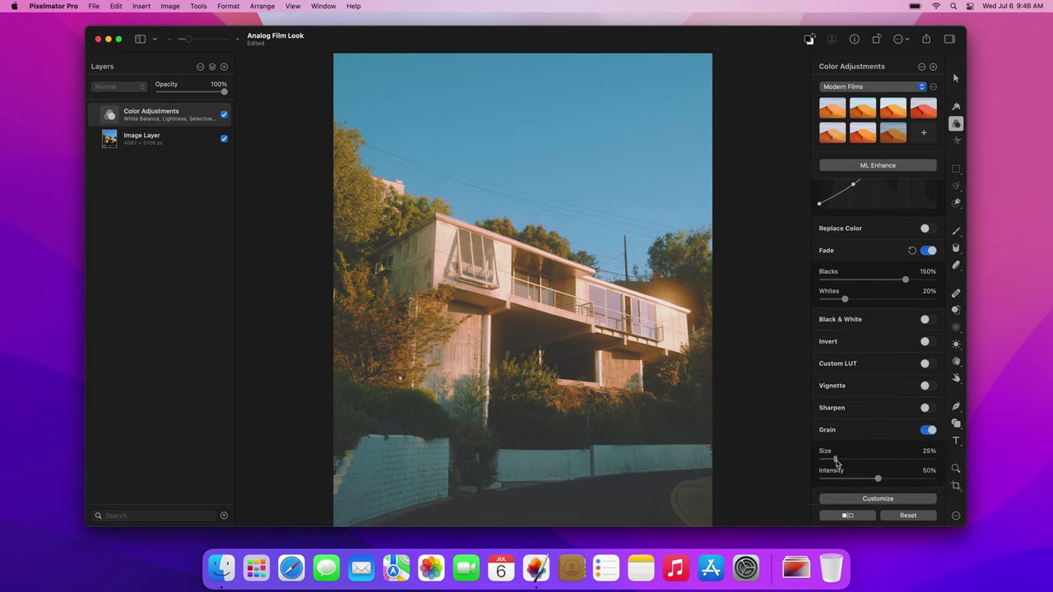
{"action": "mouse_move", "coordinate": [836, 461]}
{"action": "left_mouse_down"}
{"action": "mouse_move", "coordinate": [876, 482]}
{"action": "mouse_move", "coordinate": [840, 481]}
{"action": "left_mouse_up"}
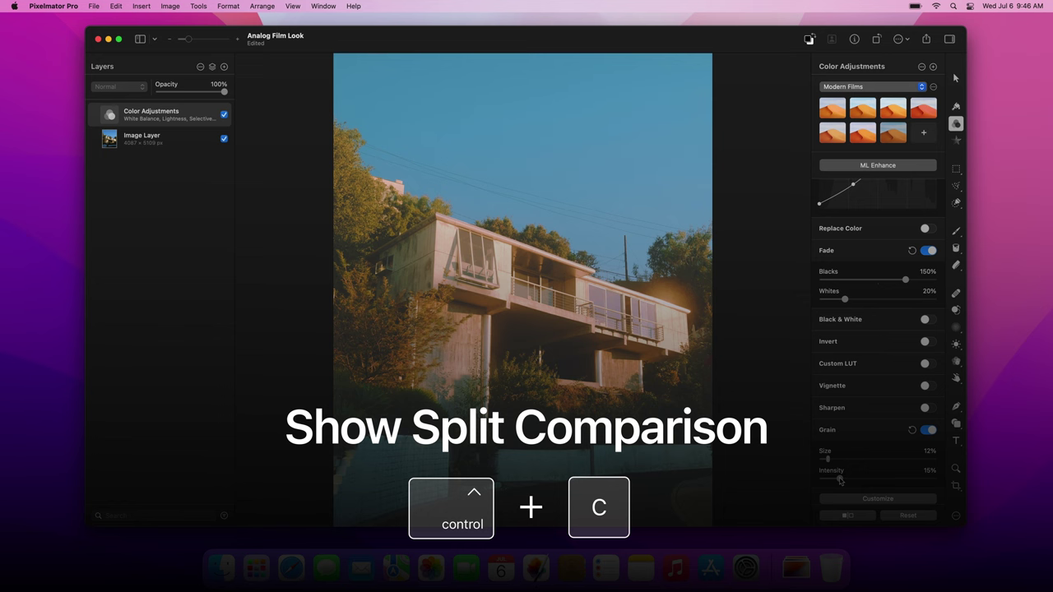
{"action": "key", "text": "ctrl+c"}
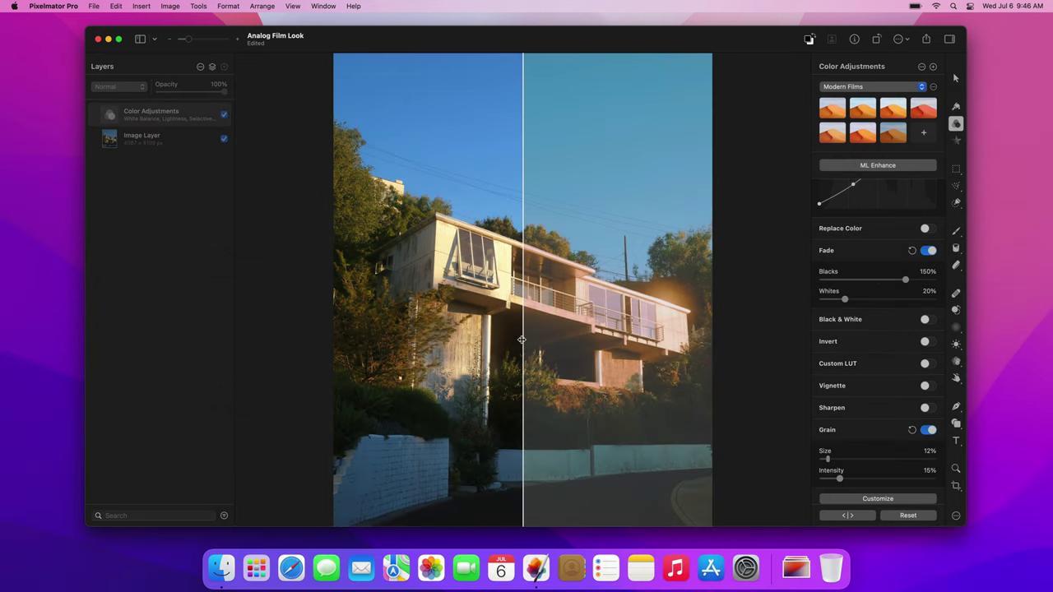
{"action": "left_click_drag", "start_coordinate": [522, 339], "coordinate": [317, 354]}
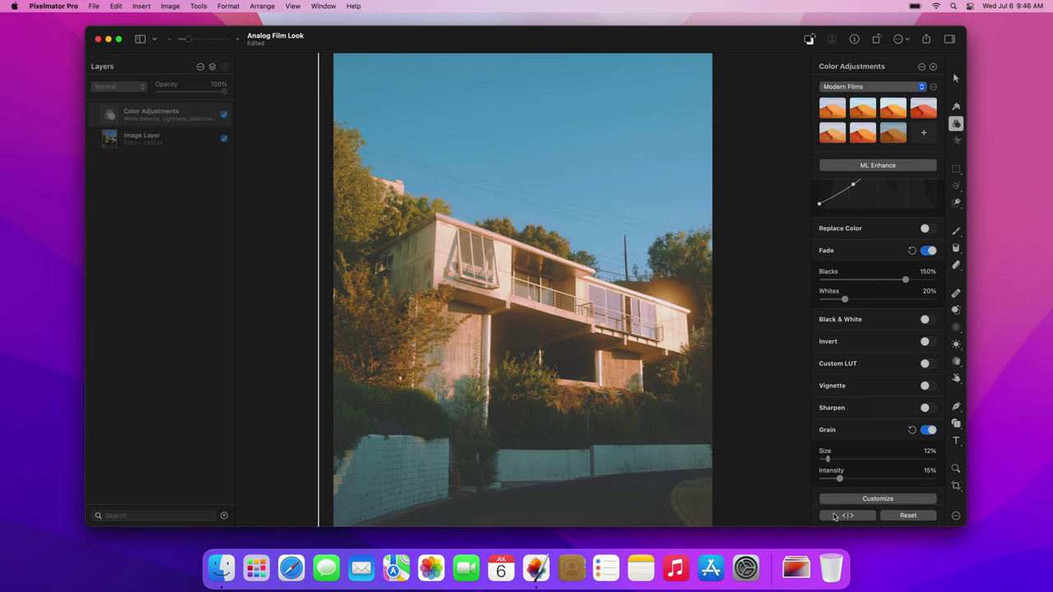
{"action": "left_click", "coordinate": [833, 516]}
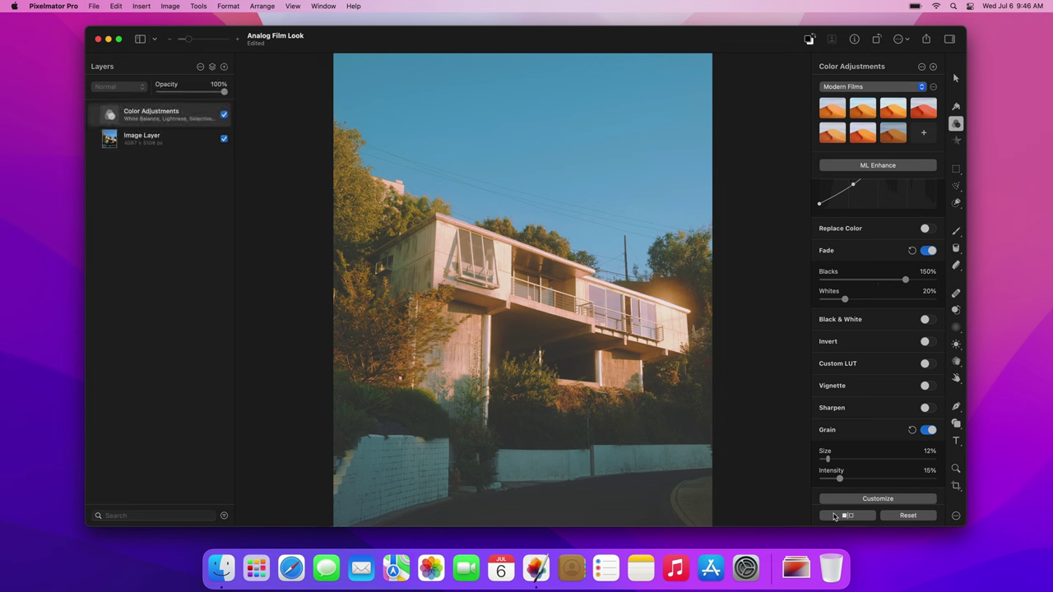